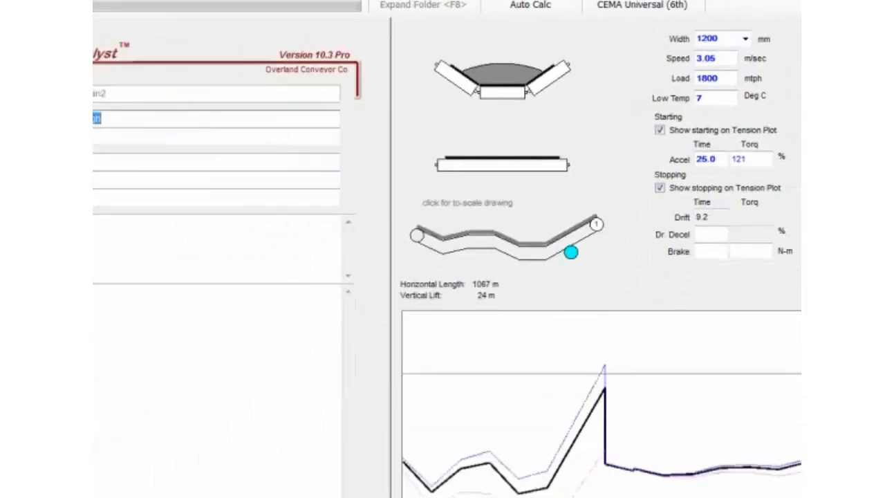
- Open the material properties and examine the percent loaded, CEMA area available, material density and surcharge angle
left_click(119, 169)
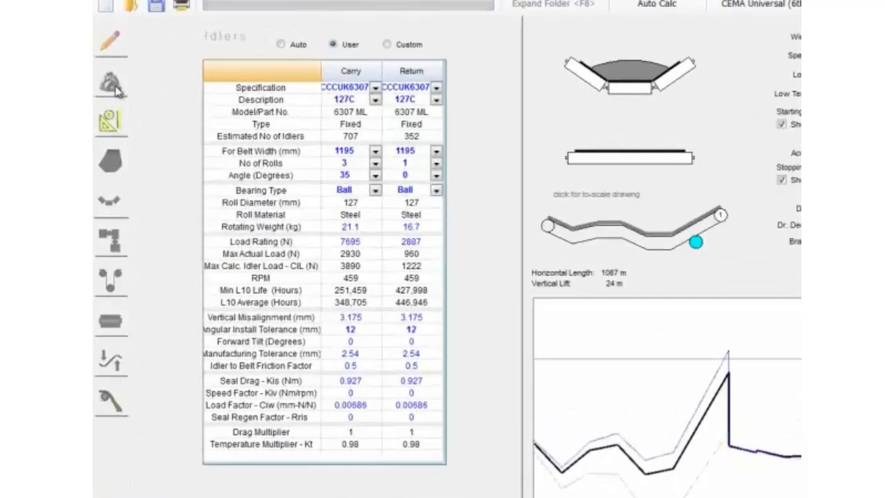
left_click(111, 71)
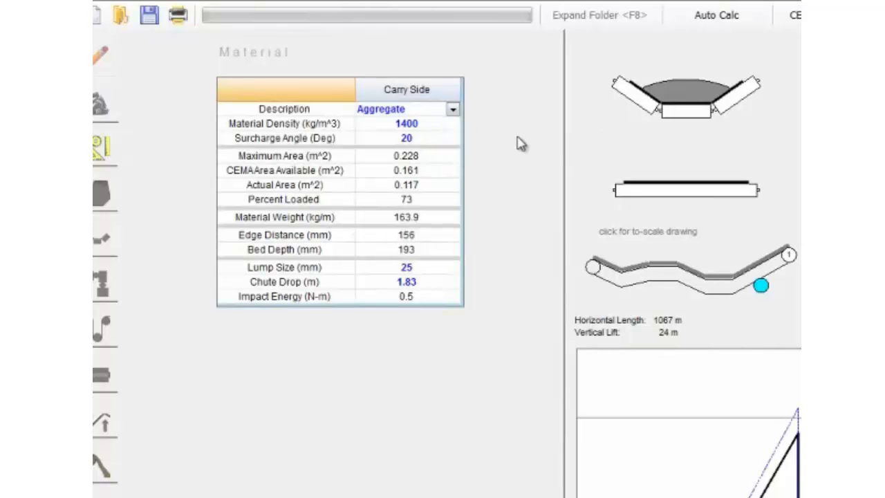
left_click(436, 199)
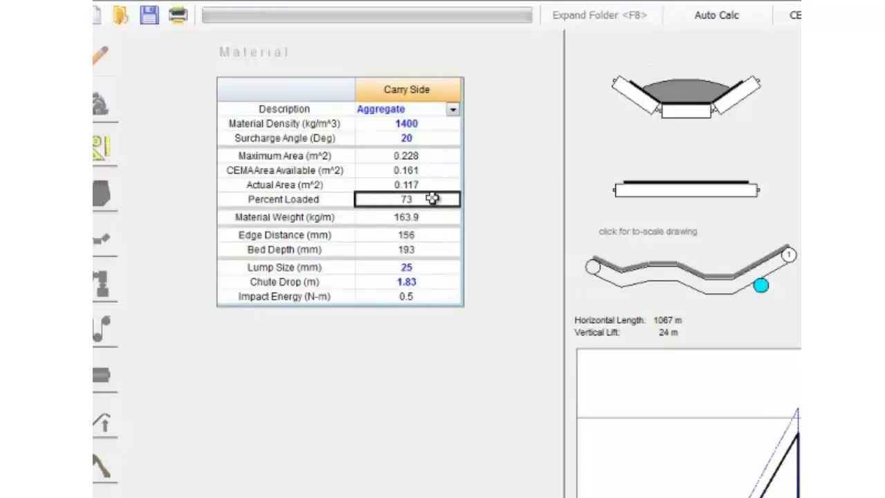
left_click(443, 171)
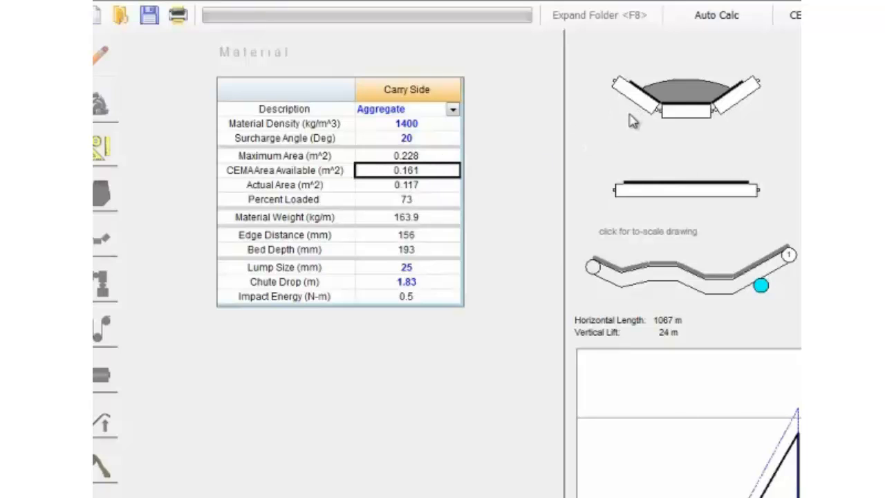
left_click(422, 200)
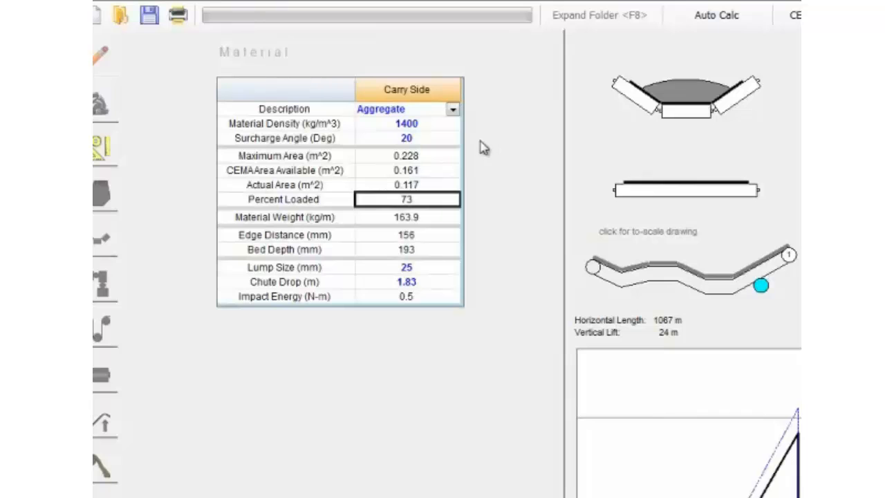
left_click(433, 125)
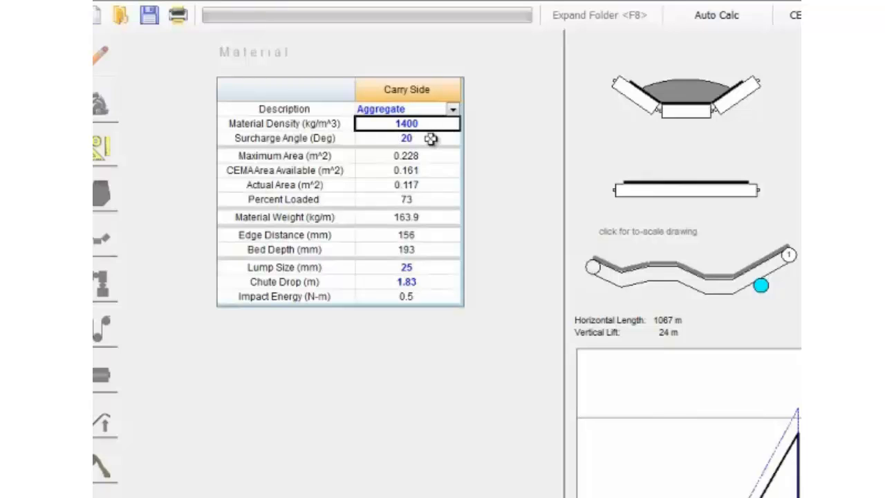
left_click(429, 138)
left_click(423, 124)
left_click(430, 201)
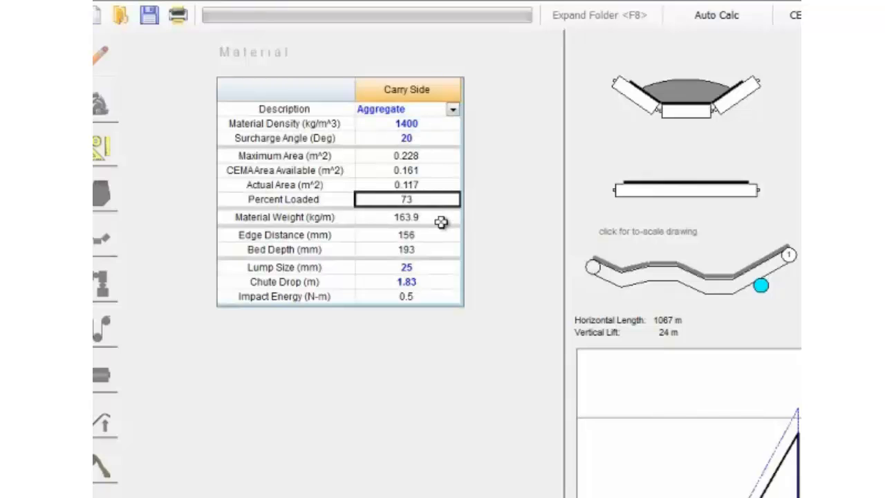
- Set the carry-side material density to 1500 kg/m^3 and check the percent loaded
left_click(429, 126)
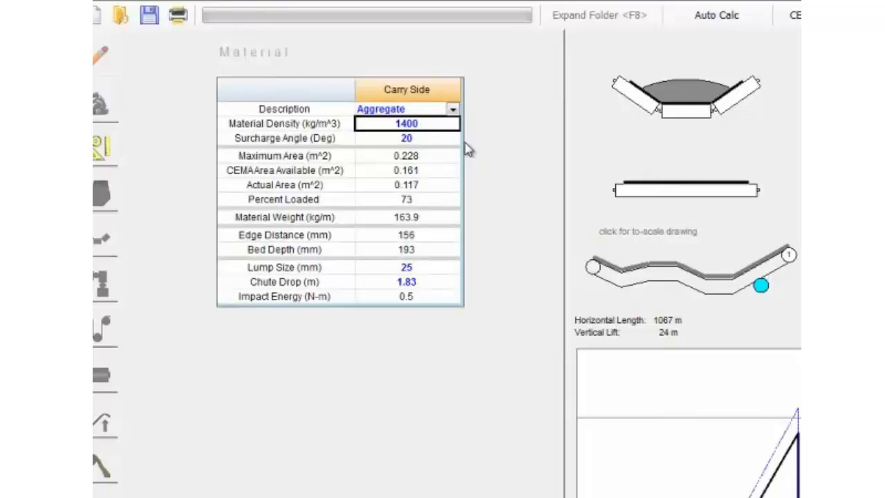
type("150")
key("Return")
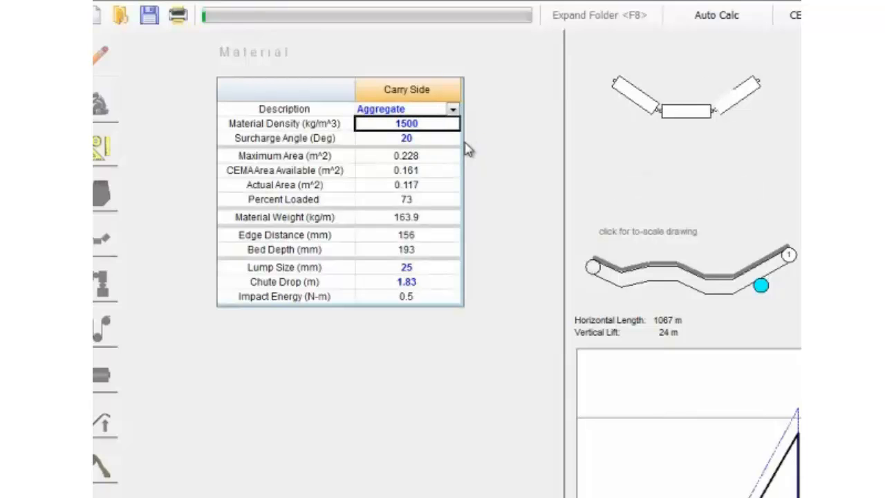
left_click(431, 200)
- Set the carry-side material density to 1300 kg/m^3 and check the percent loaded
left_click(432, 123)
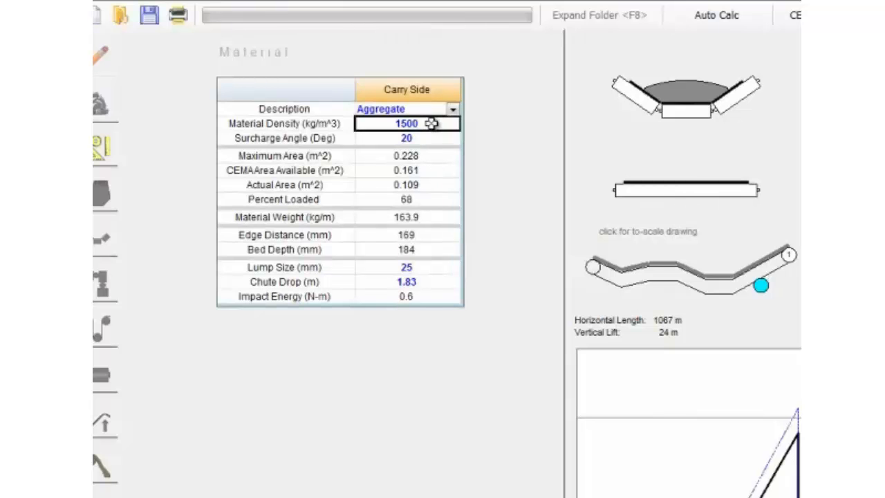
type("1300")
key("Return")
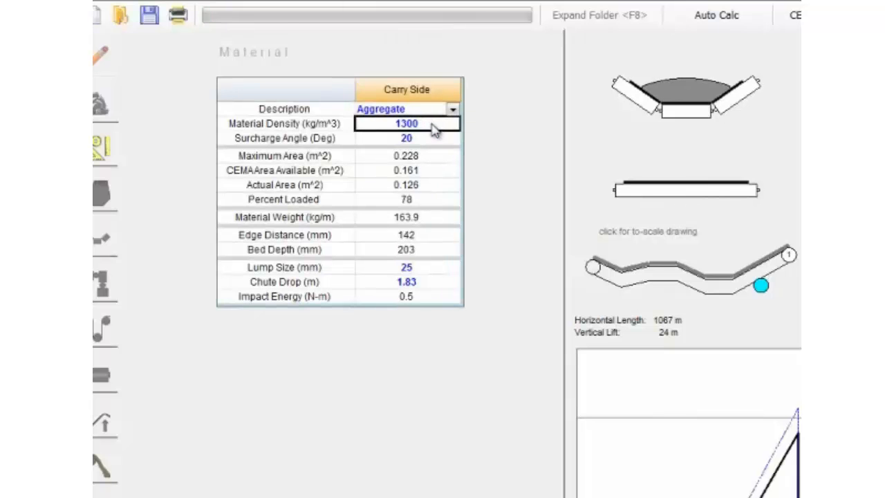
left_click(431, 200)
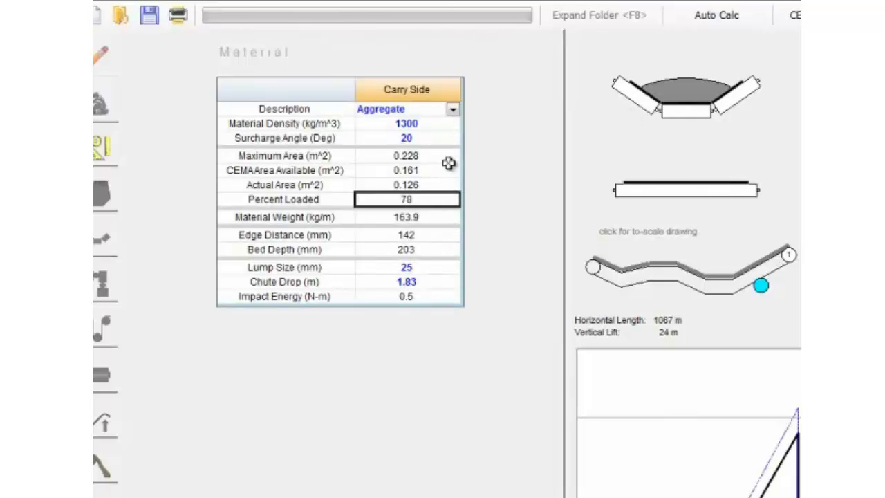
- Set the surcharge angle to 15 degrees and check its effect on the percent loaded
left_click(442, 139)
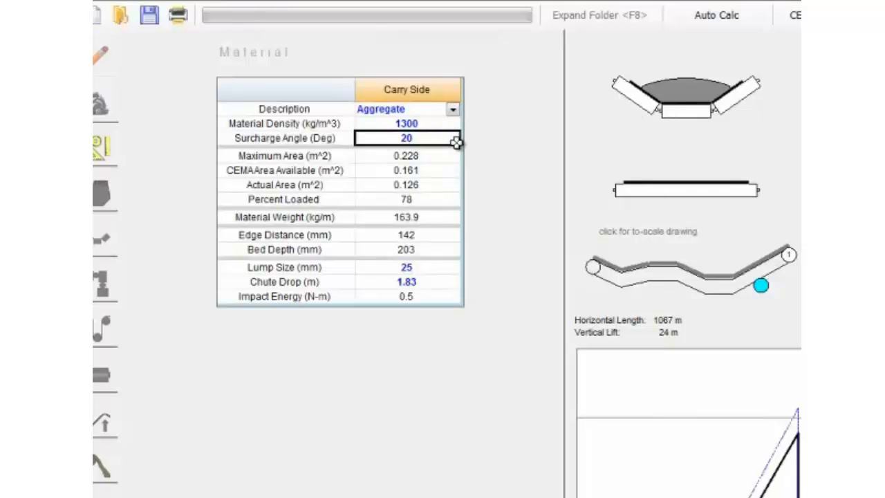
type("15")
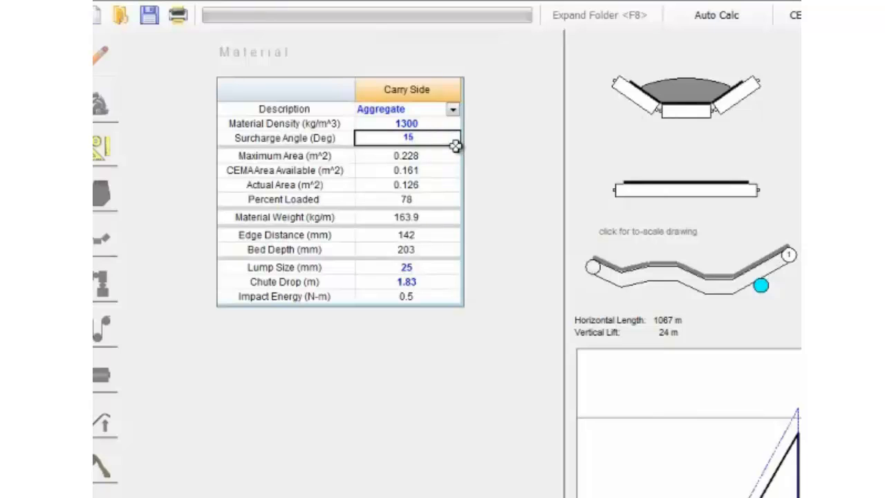
key("Return")
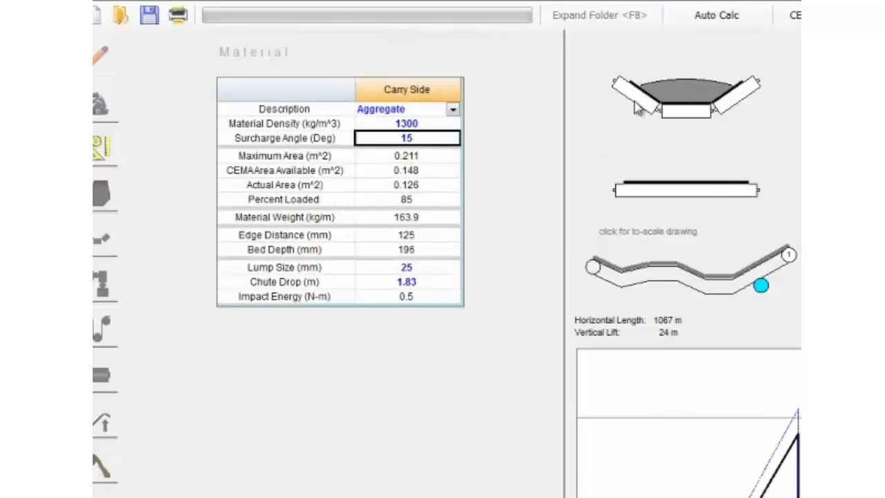
left_click(443, 200)
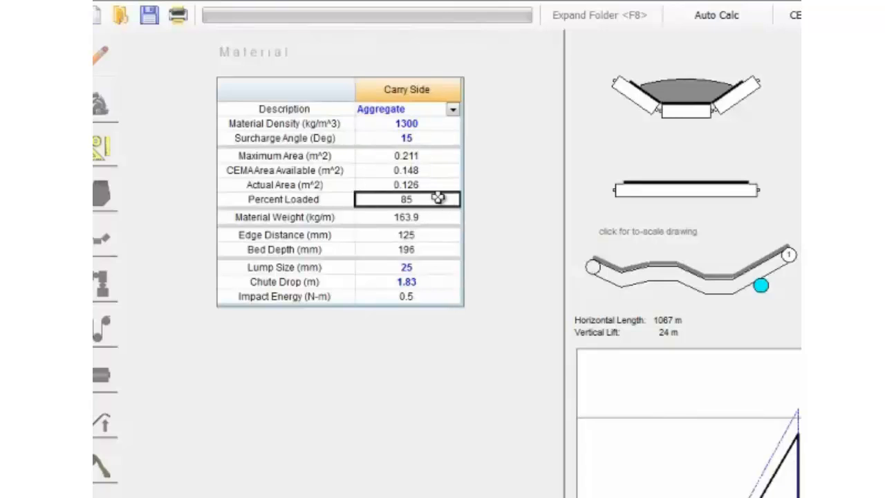
- Set the surcharge angle to 10 degrees and check its effect on the percent loaded
left_click(417, 124)
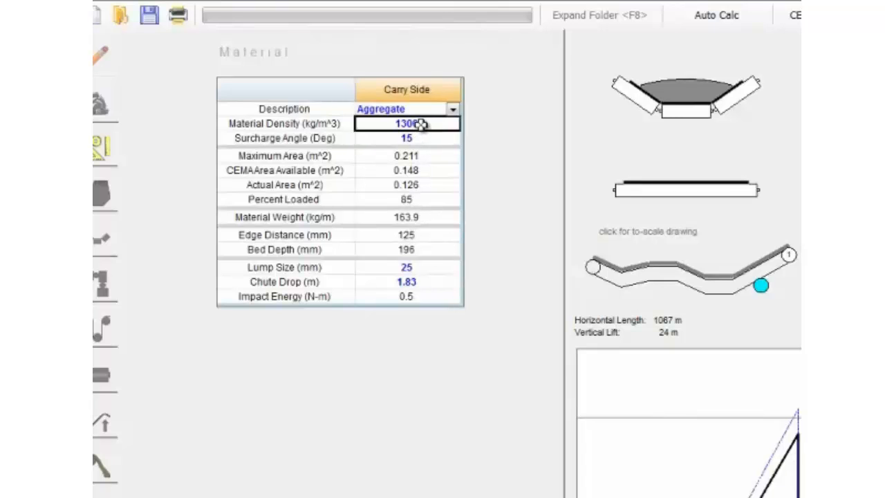
left_click(451, 143)
left_click(451, 143)
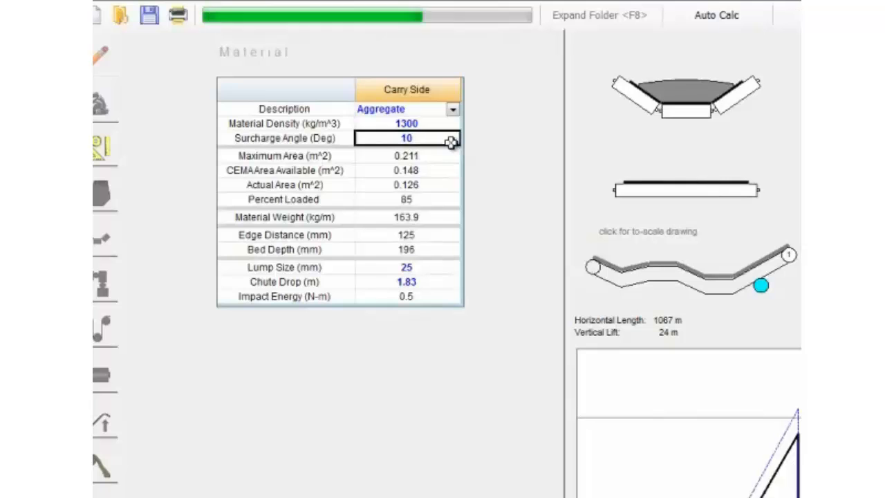
left_click(427, 199)
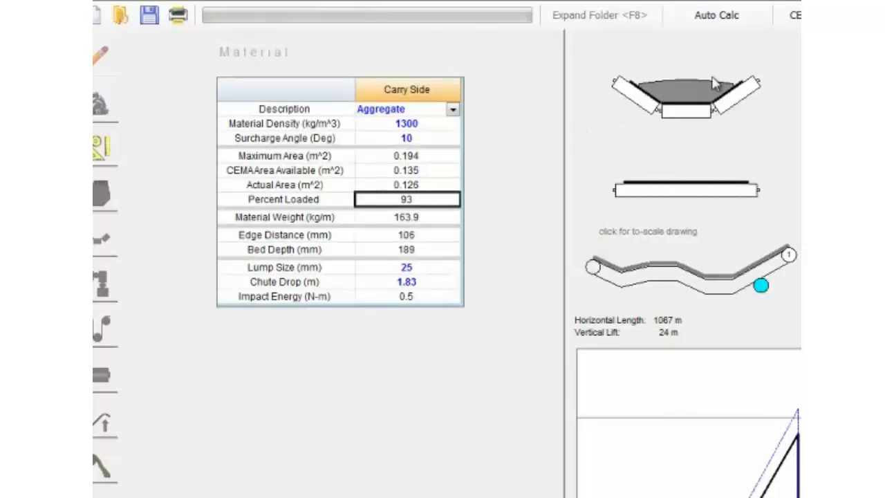
- Restore the surcharge angle to 20 degrees and the material density to 1400 kg/m^3
left_click(434, 140)
type("20")
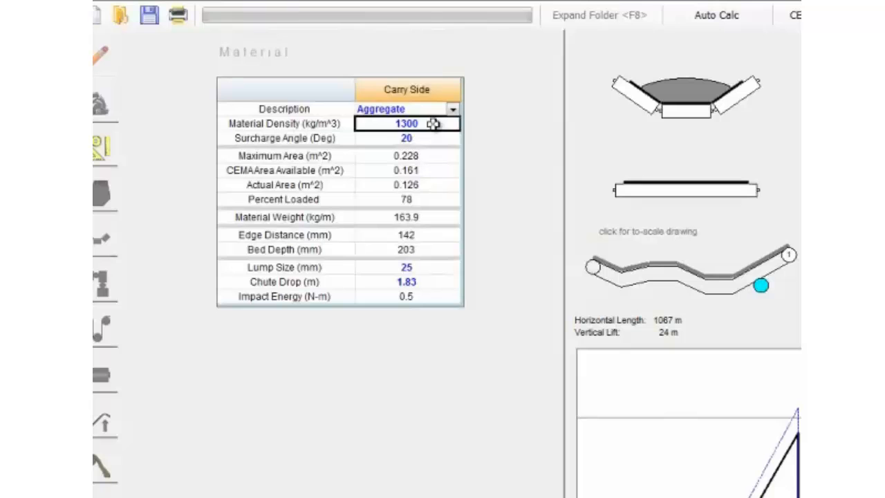
type("1")
key("Return")
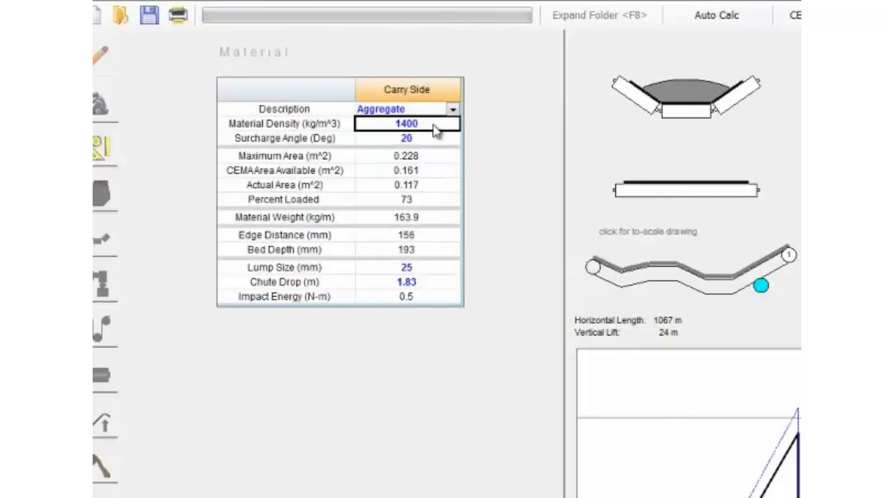
- Check the material's edge distance and set the lump size to 300 mm
left_click(431, 235)
left_click(314, 234)
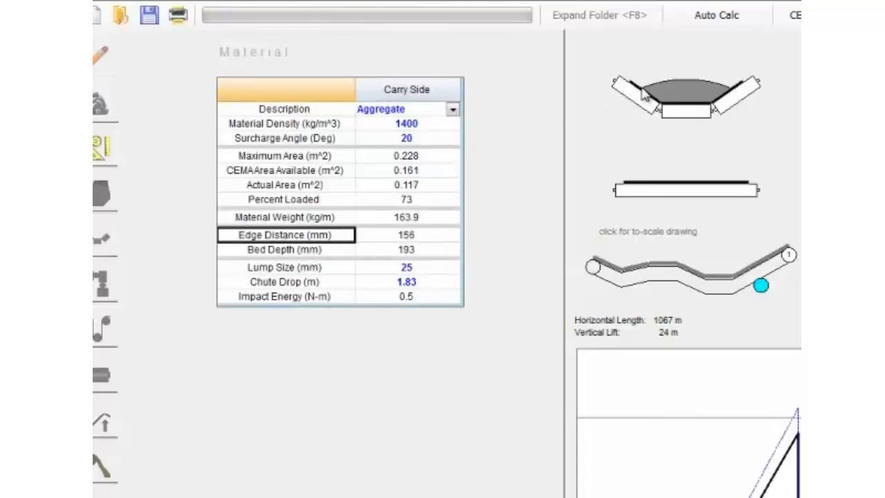
left_click(431, 236)
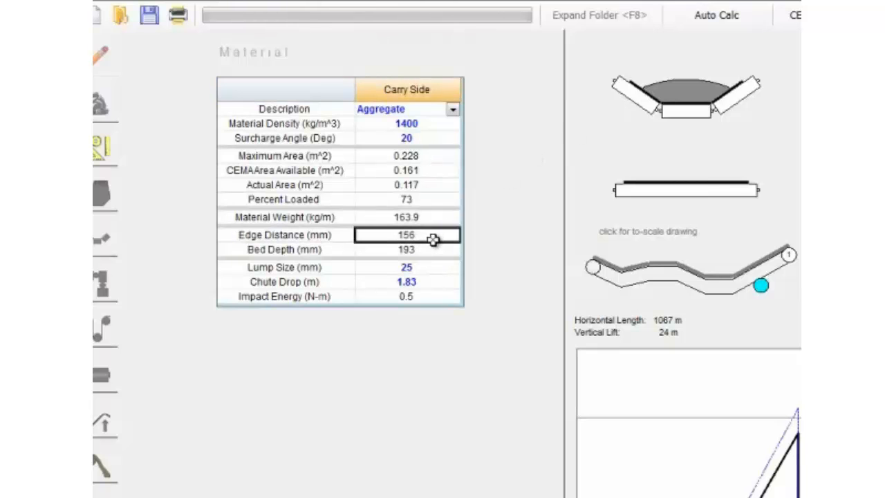
left_click(427, 269)
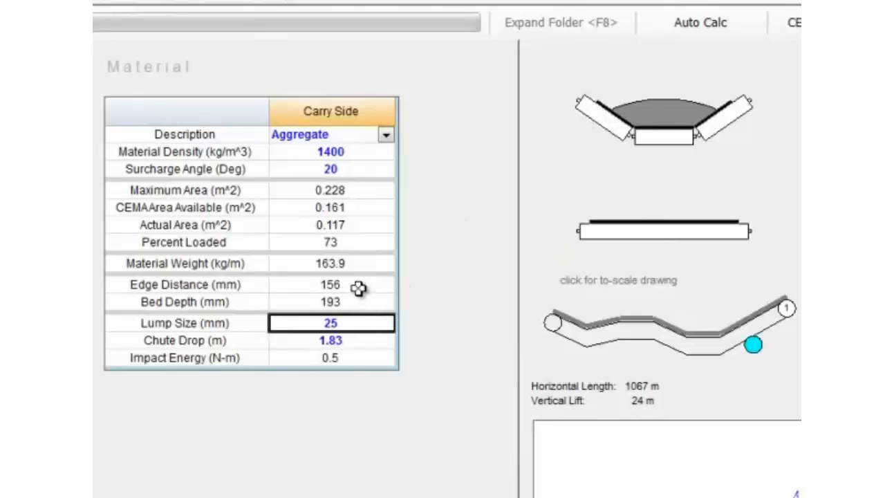
type("300")
key("Return")
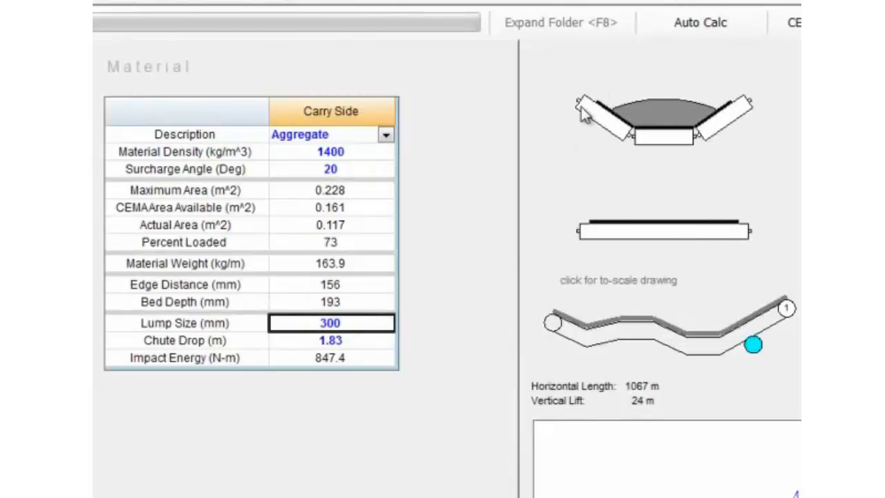
- Try reduced conveyor load values and check how the edge distance compares with the lump size
left_click(354, 285)
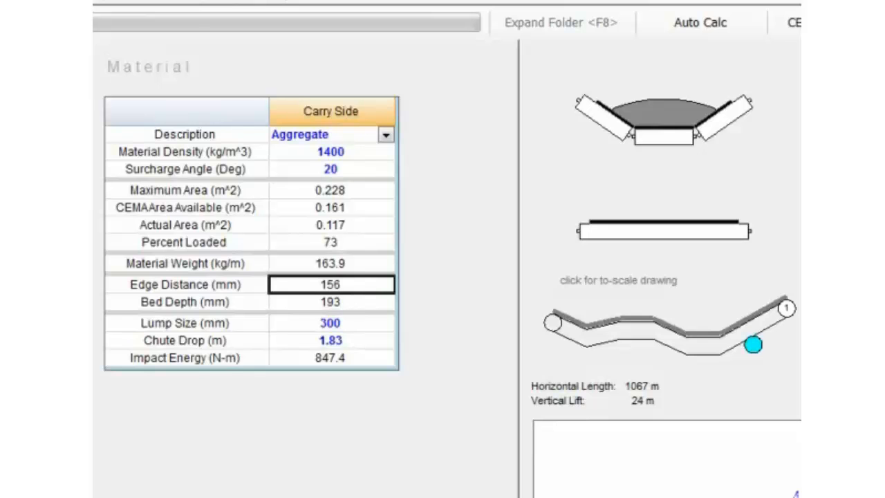
key("Return")
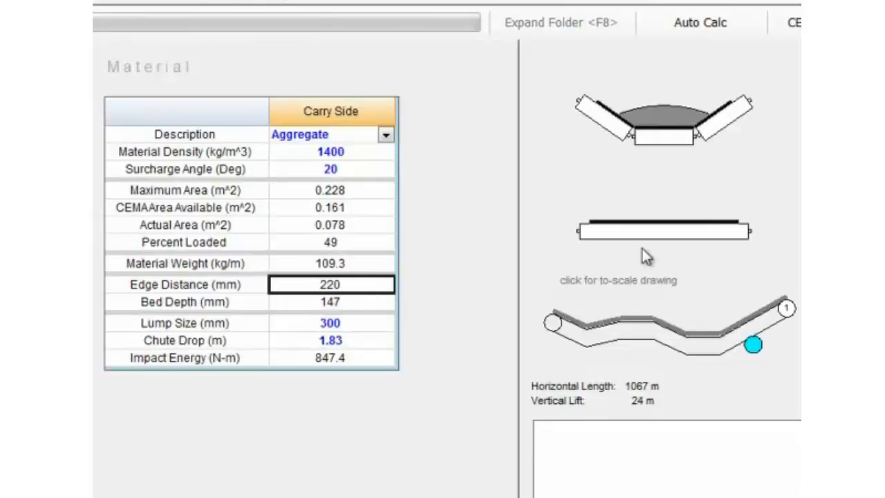
left_click(362, 327)
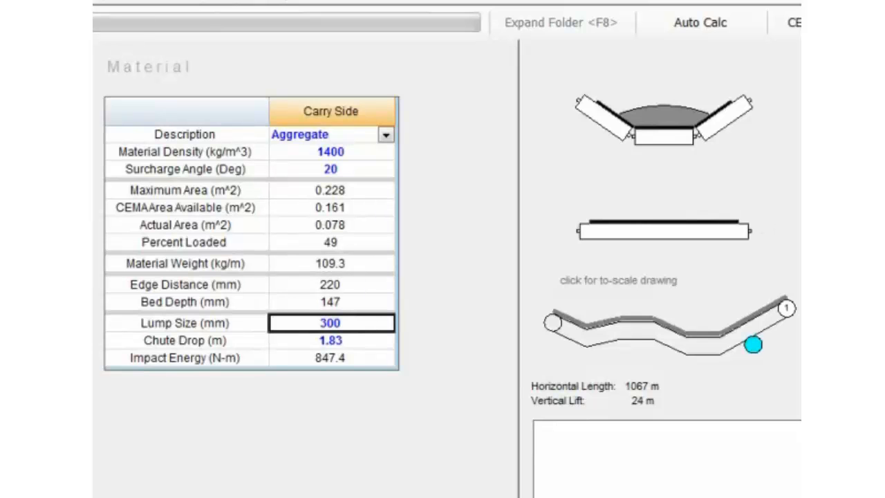
key("Return")
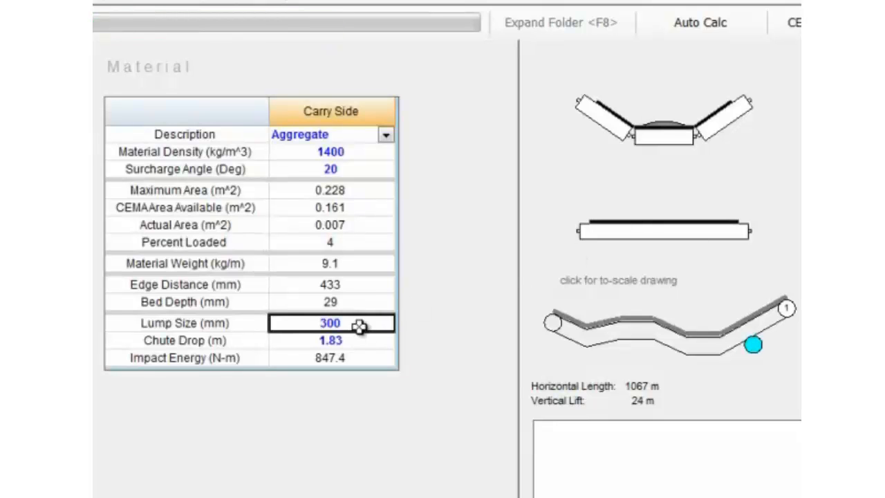
- Set the conveyor load to 1000 mtph and compare the edge distance with the lump size
left_click(363, 287)
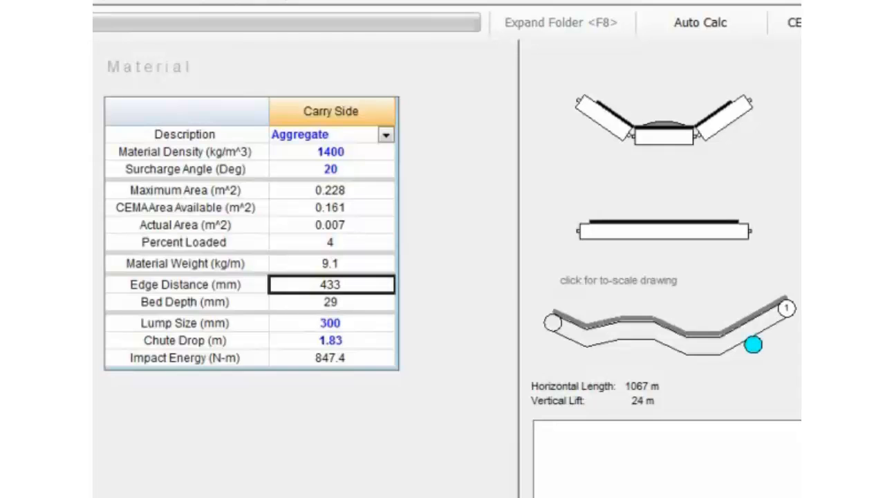
key("Return")
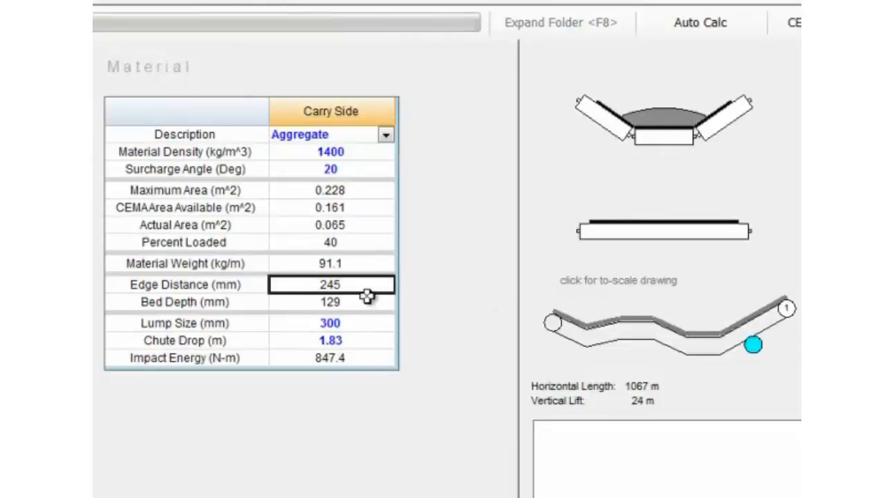
left_click(352, 326)
left_click(360, 284)
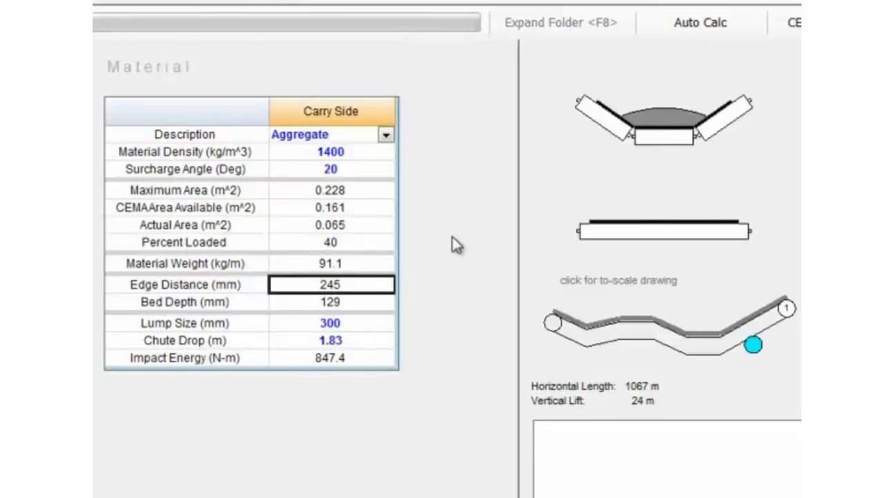
left_click(349, 322)
left_click(365, 284)
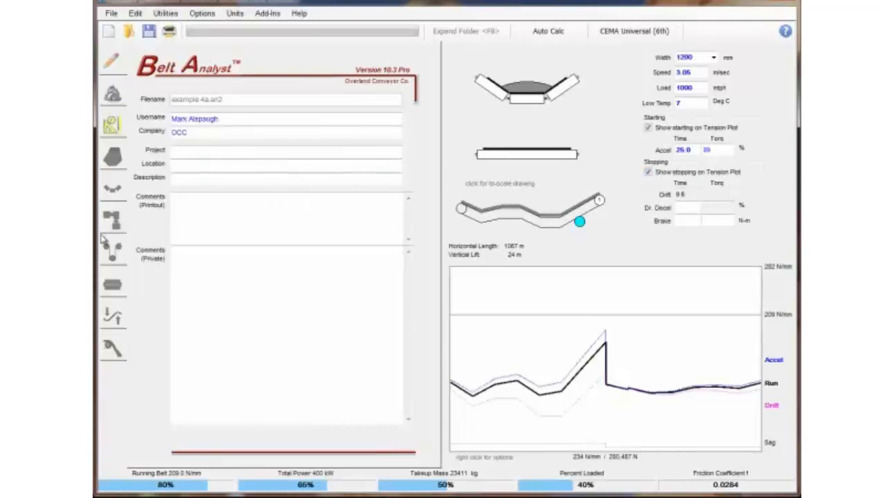
- Open the drive details and examine the nameplate power and running power of drive 1
left_click(113, 220)
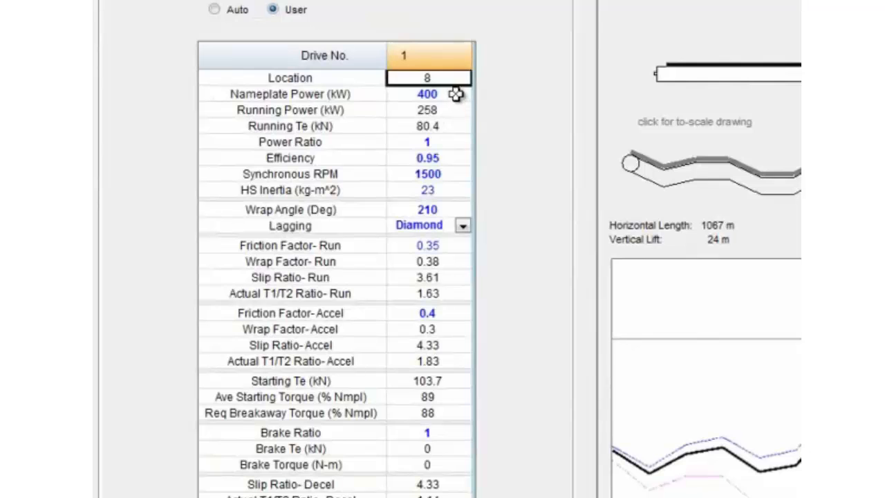
left_click(455, 95)
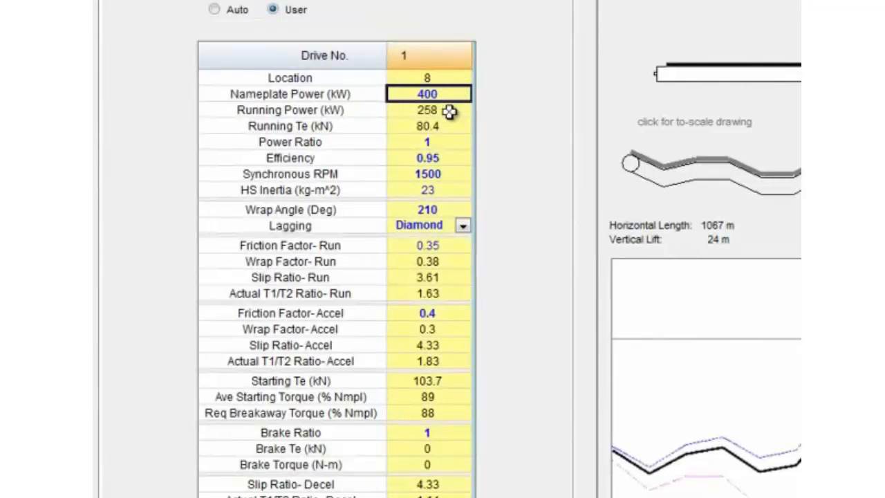
left_click(454, 113)
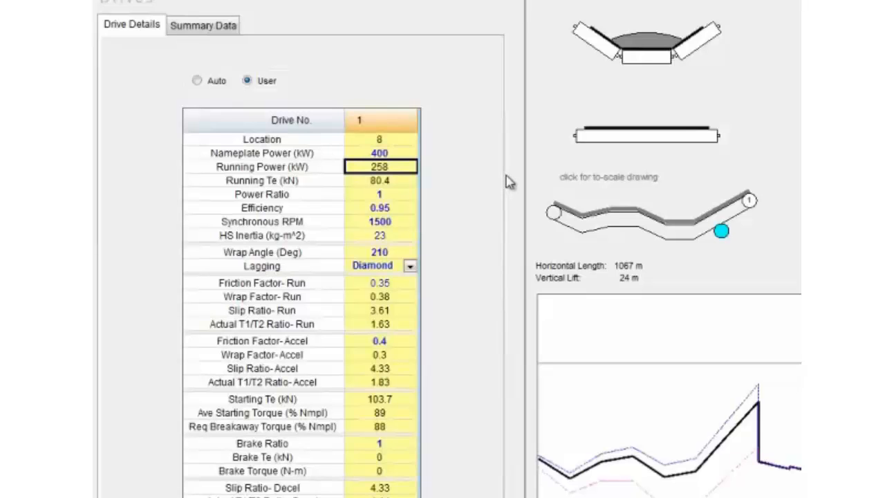
- Set the loading of all carry flights to 0 percent of full design tonnage
left_click(676, 255)
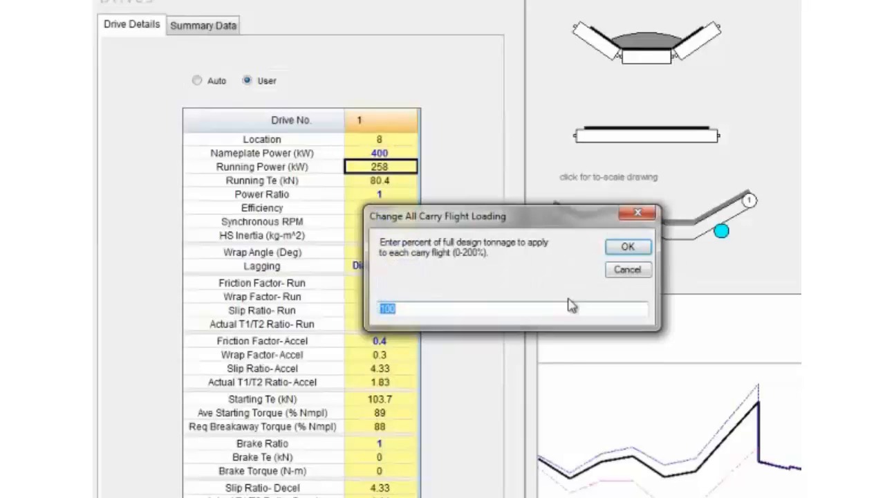
type("0")
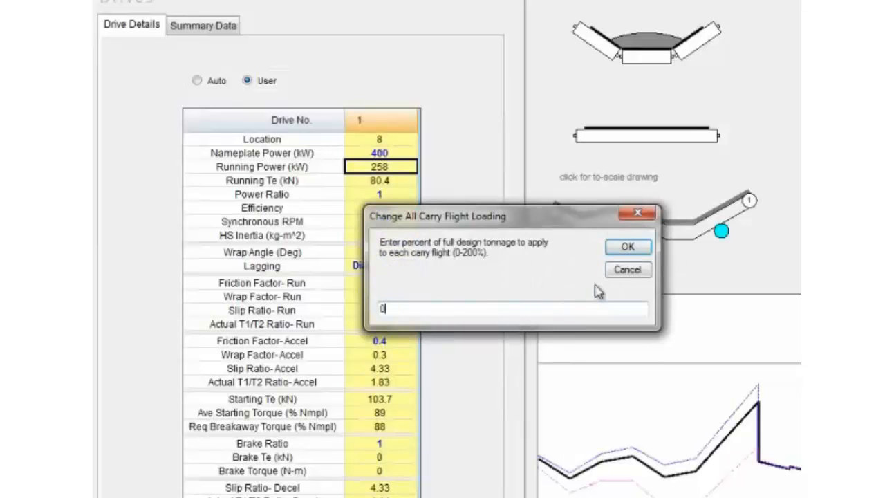
left_click(631, 247)
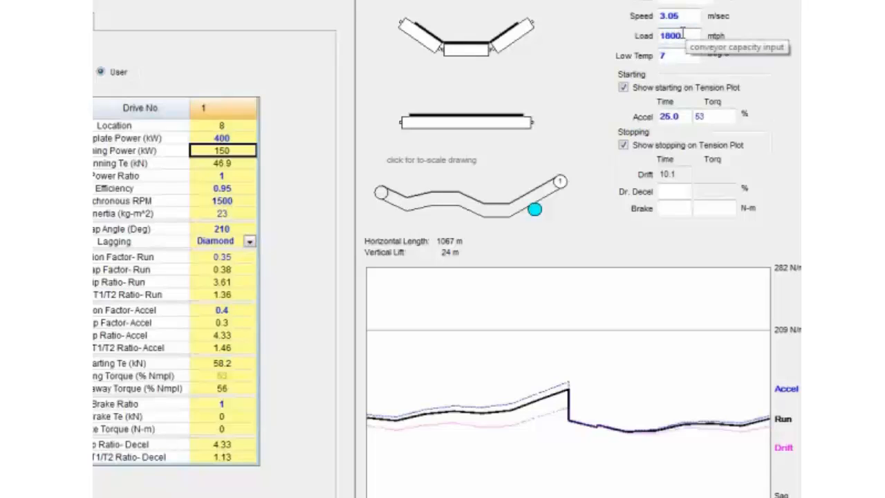
- Restore full design tonnage on all carry flights and check drive 1's running power
left_click(432, 135)
left_click(450, 224)
left_click(237, 147)
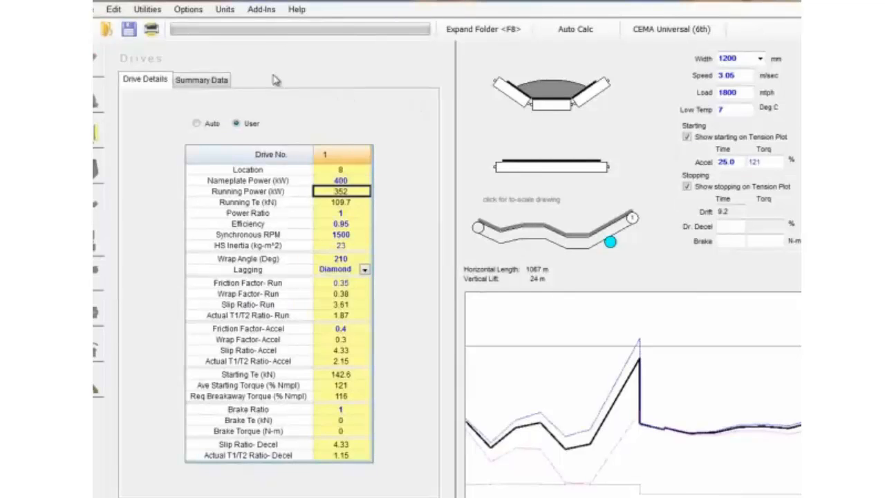
- Bring up the Load On and Off control for the carry side and place it clear of the drive table
left_click(113, 9)
mouse_move(138, 70)
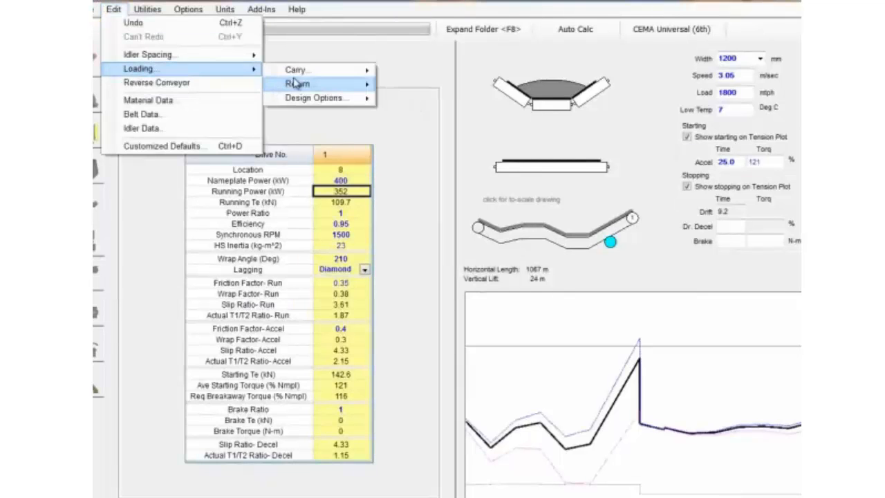
mouse_move(297, 73)
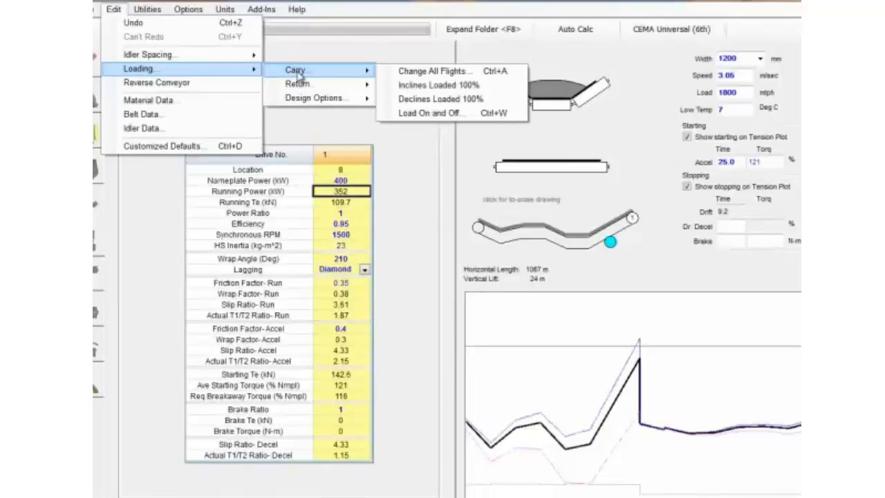
left_click(115, 10)
left_click(117, 11)
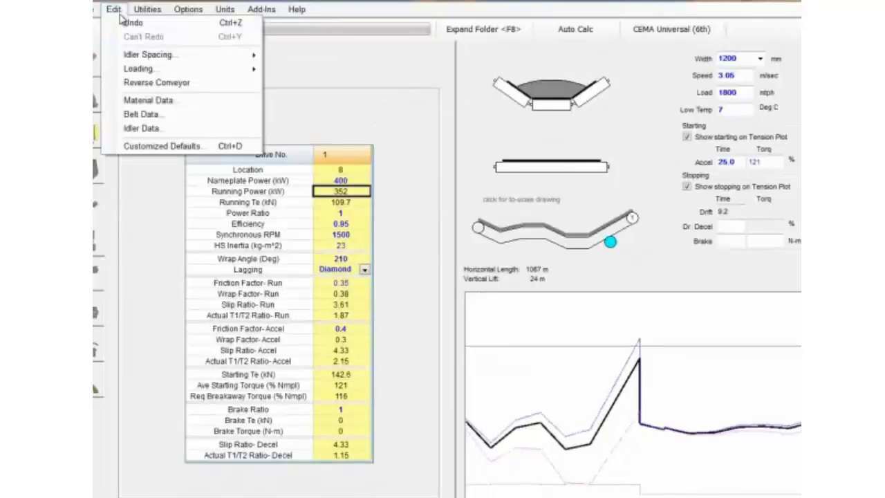
mouse_move(150, 71)
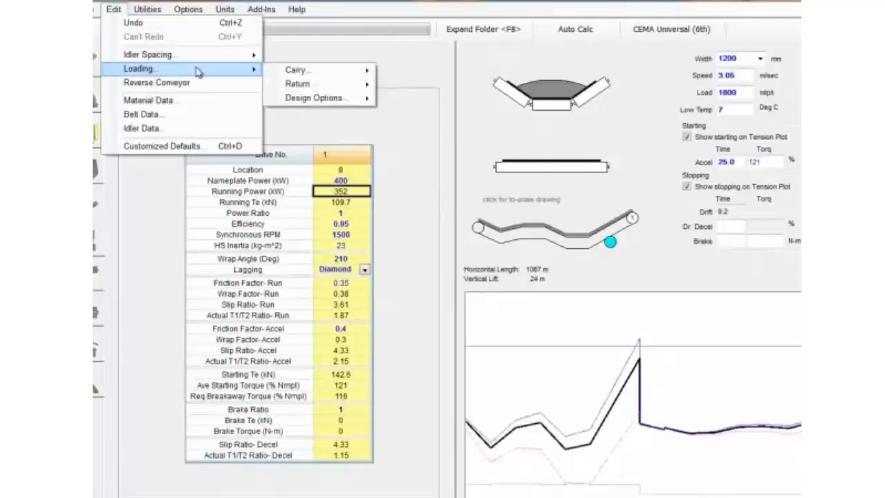
mouse_move(318, 72)
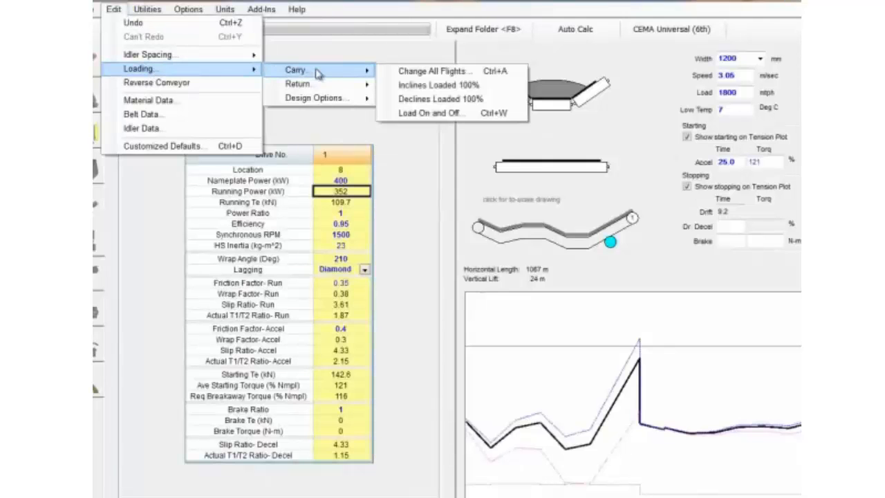
left_click(437, 114)
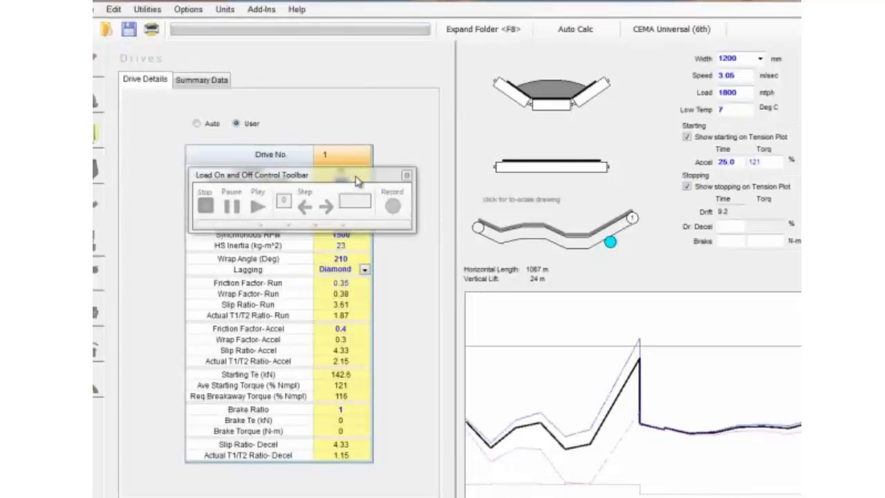
left_click_drag(357, 181, 330, 59)
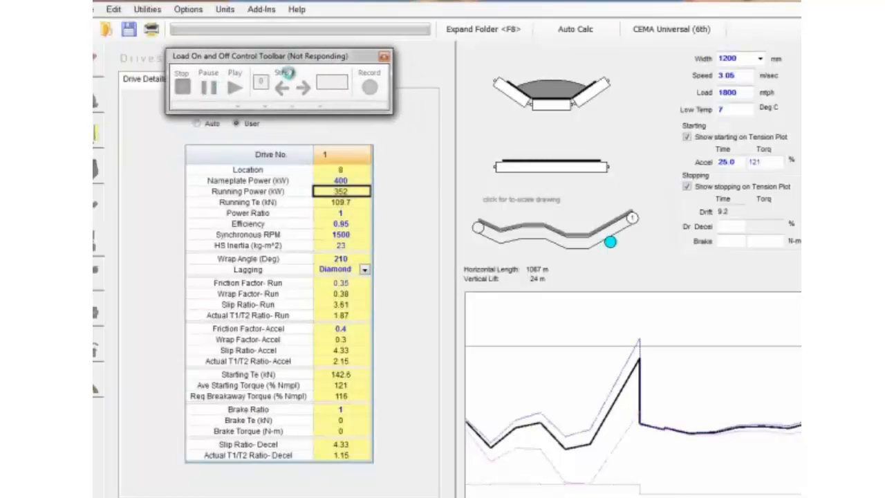
left_click_drag(304, 55, 270, 58)
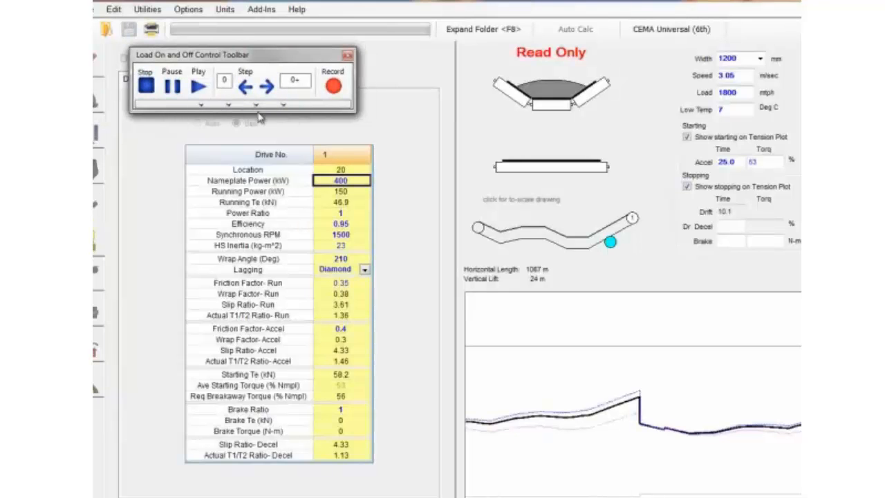
- Set the load simulation step to 1, play the belt loading on, and pause it at step 4- to compare running and nameplate power
left_click_drag(232, 82, 213, 85)
type("1")
left_click(198, 88)
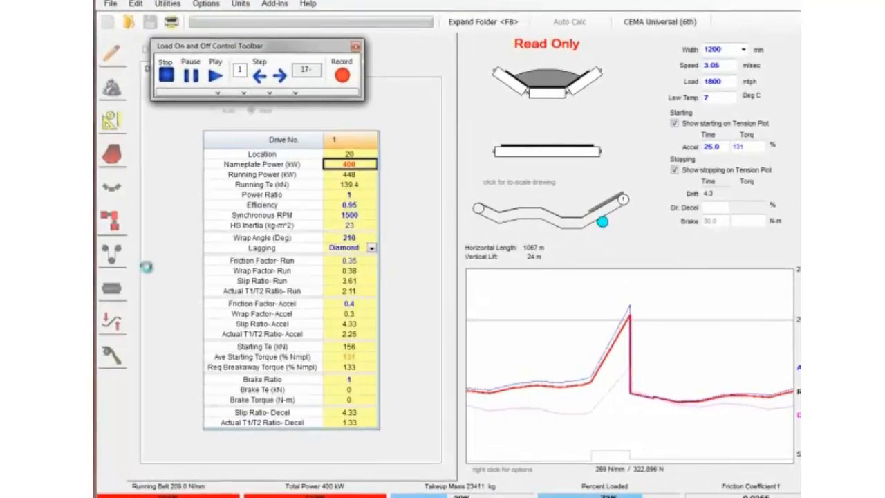
left_click(215, 75)
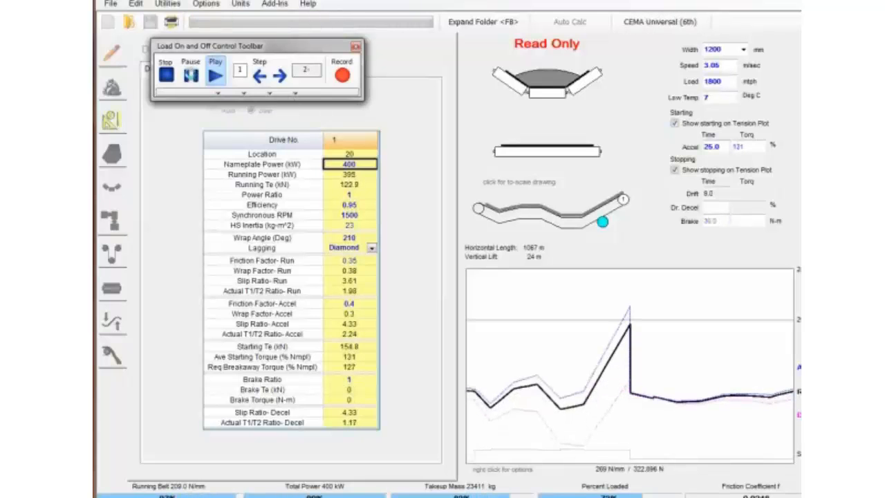
left_click(192, 76)
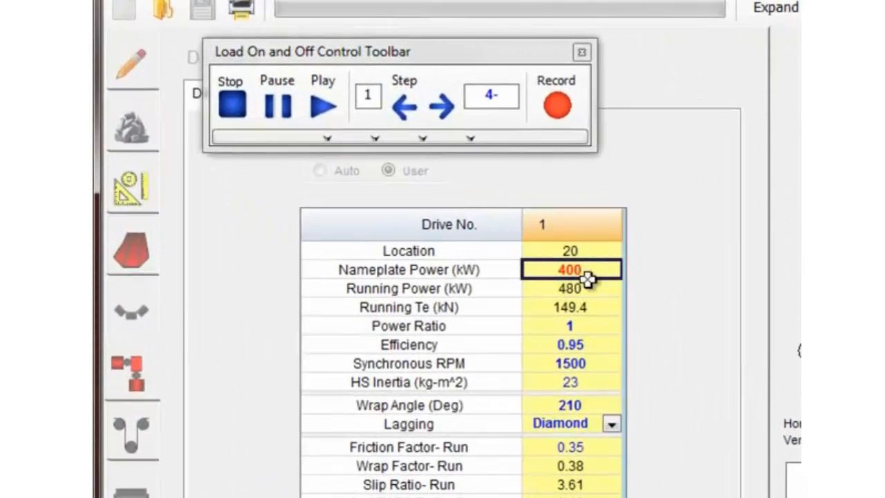
- Inspect the belt tensions while resuming the load simulation, pause at step 14-, and check the drive power there
left_click(133, 251)
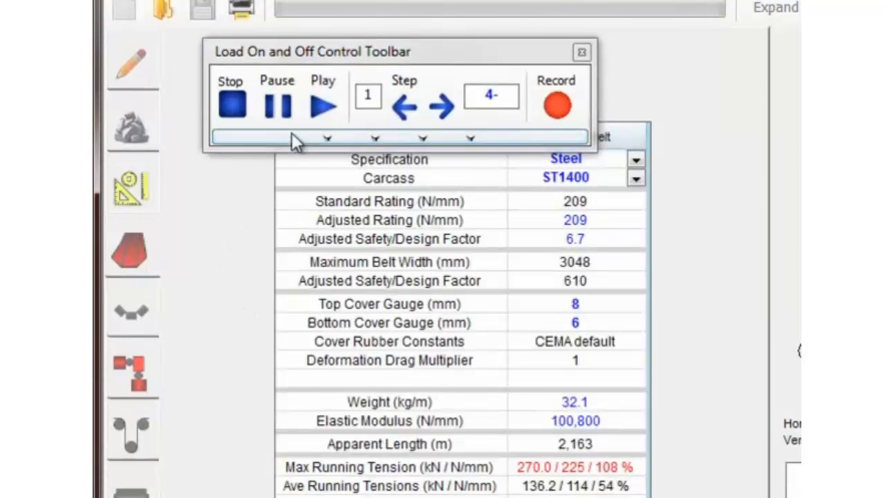
left_click(323, 105)
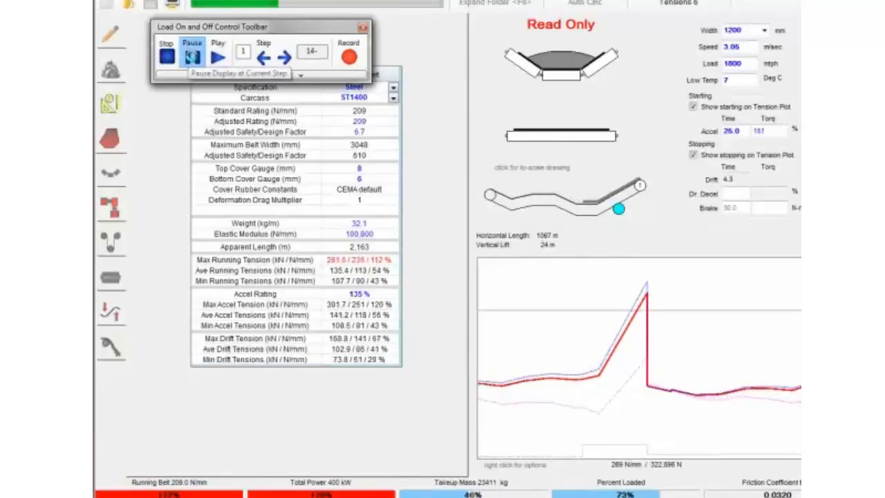
left_click(193, 56)
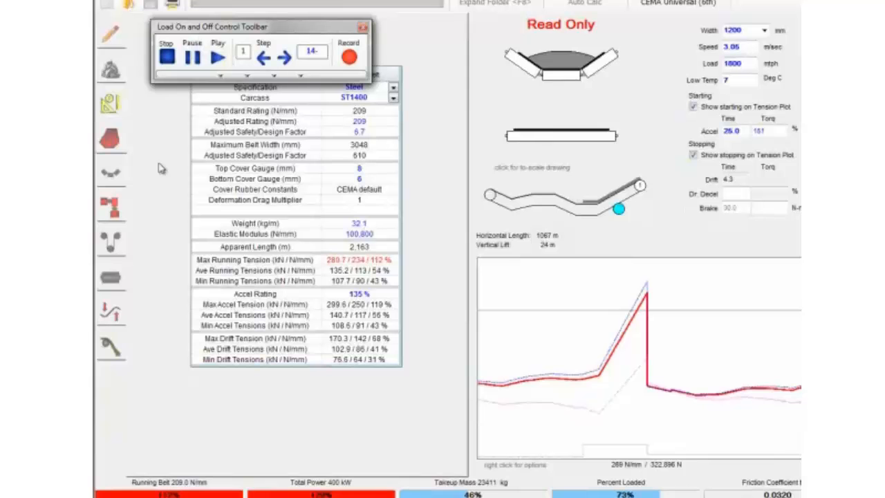
left_click(113, 213)
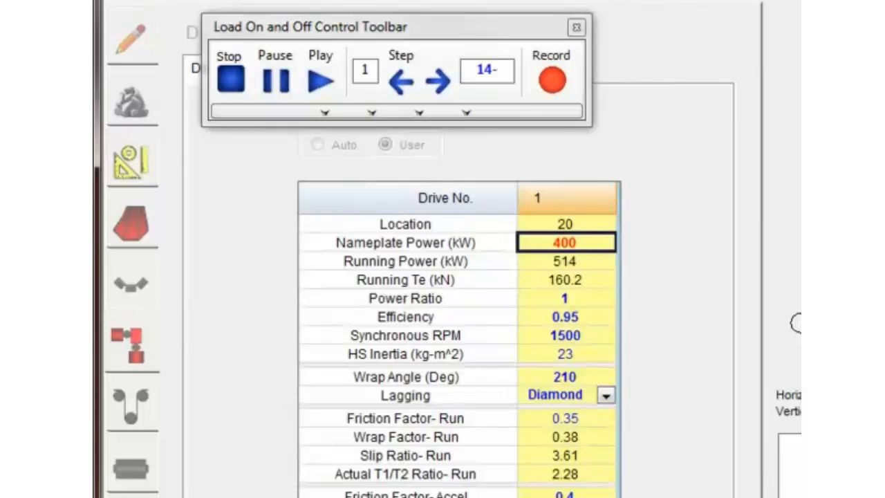
- Stop the load simulation and set drive 1's nameplate power to 600 kW
double_click(594, 242)
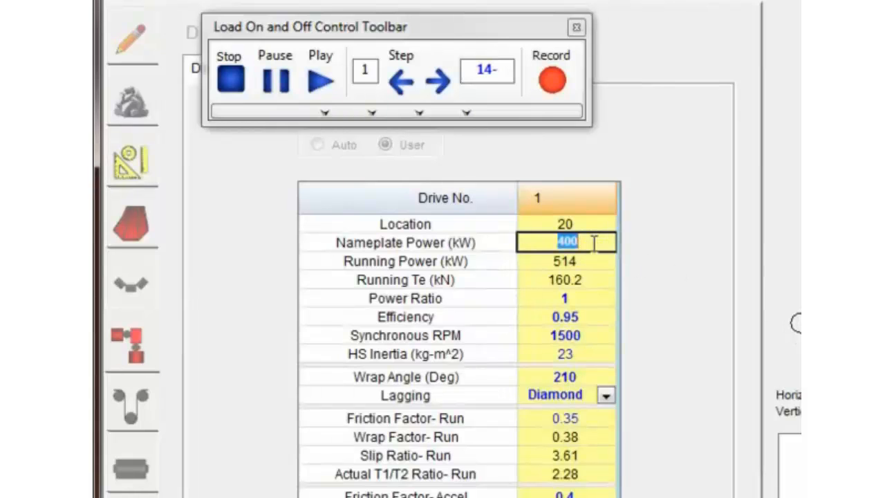
left_click(233, 73)
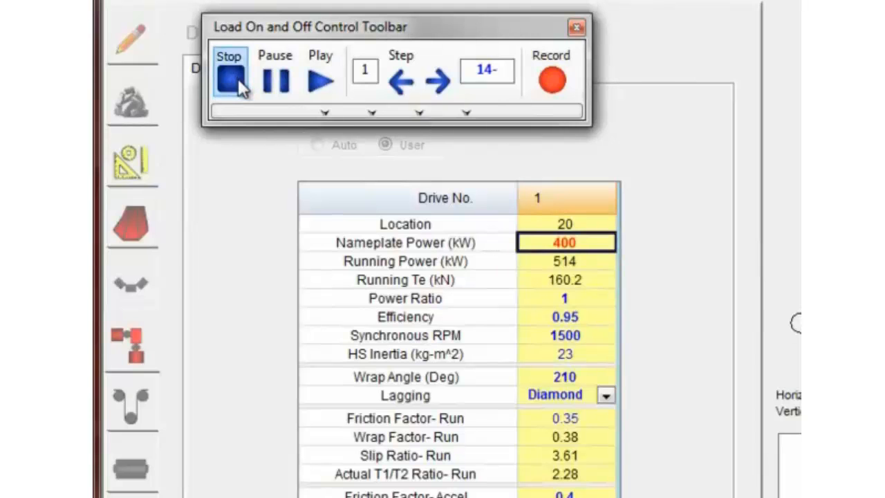
left_click(238, 78)
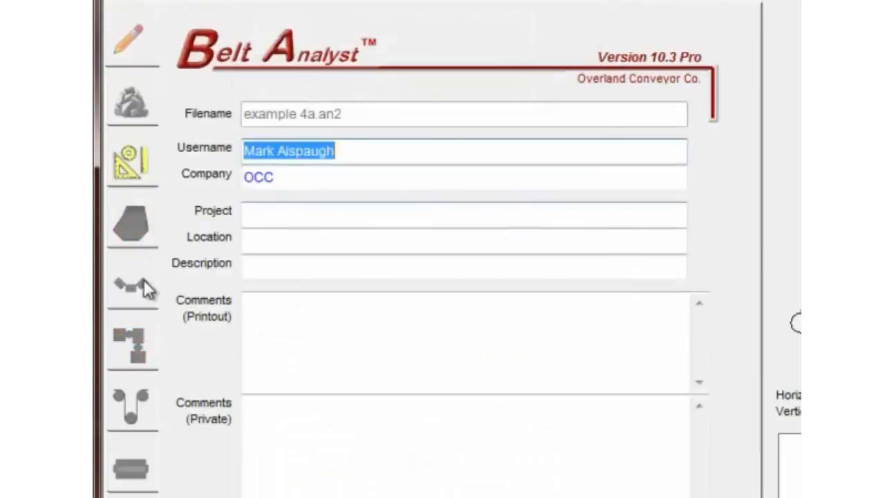
left_click(130, 346)
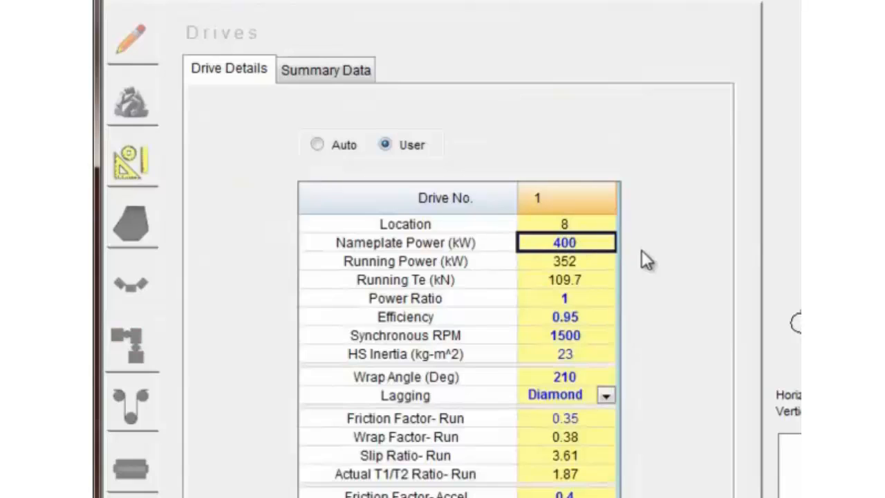
type("600")
key("Return")
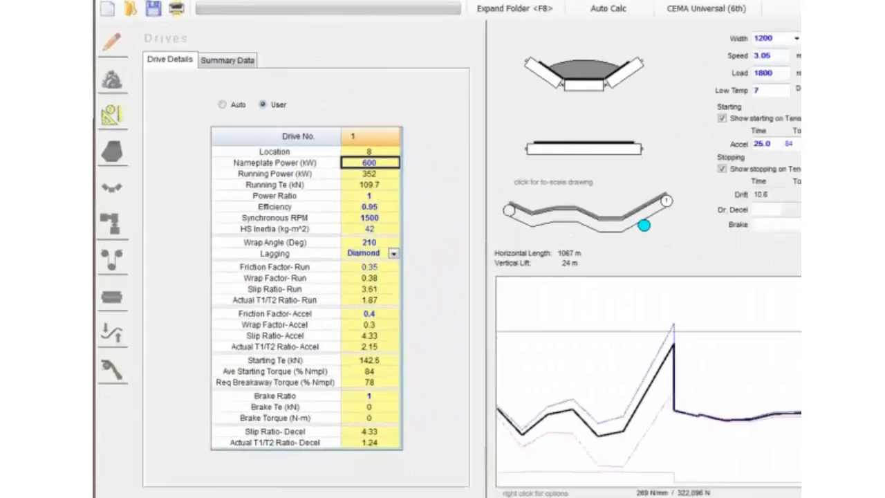
- Apply the Inclines Loaded 100% case to the carry side and check drive 1's running power
left_click(139, 1)
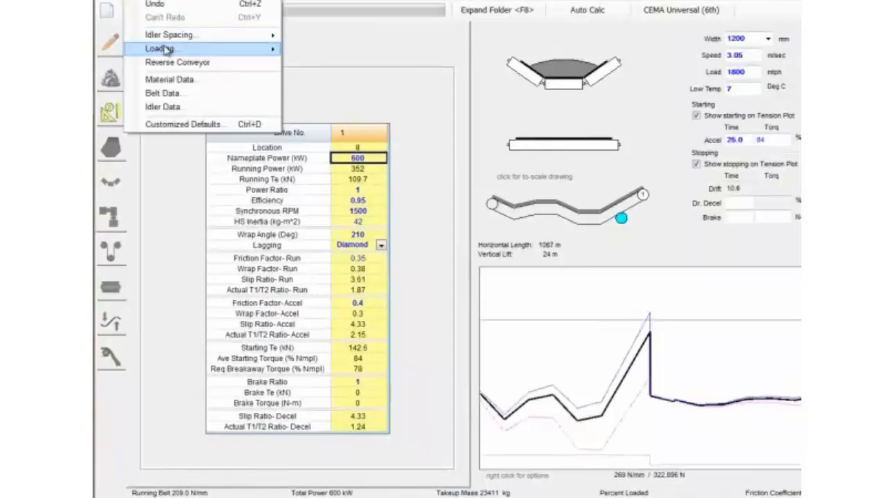
mouse_move(166, 51)
mouse_move(310, 53)
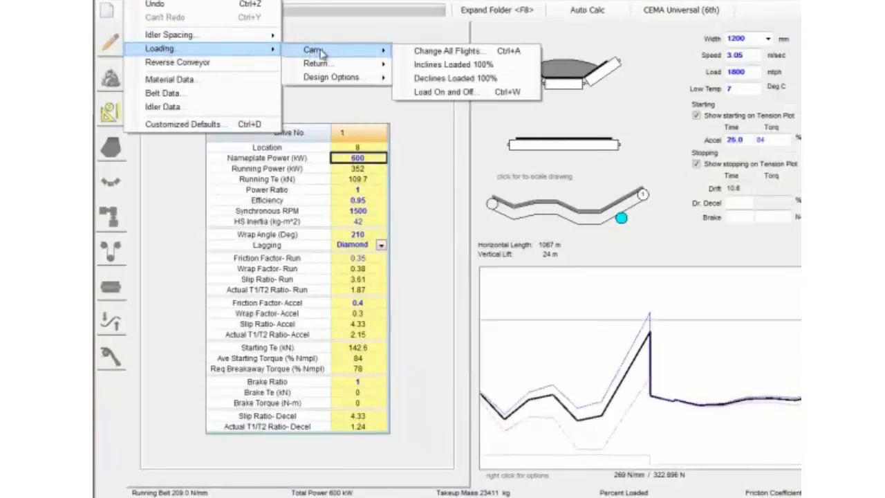
left_click(453, 64)
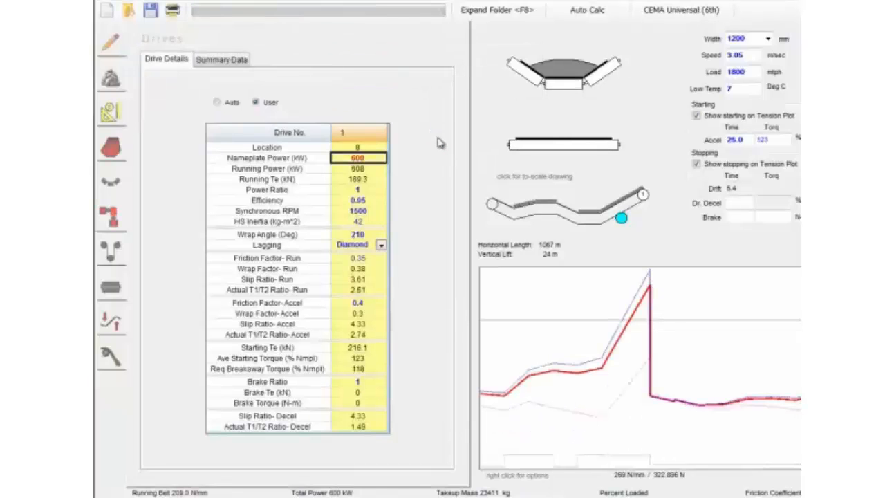
left_click(375, 169)
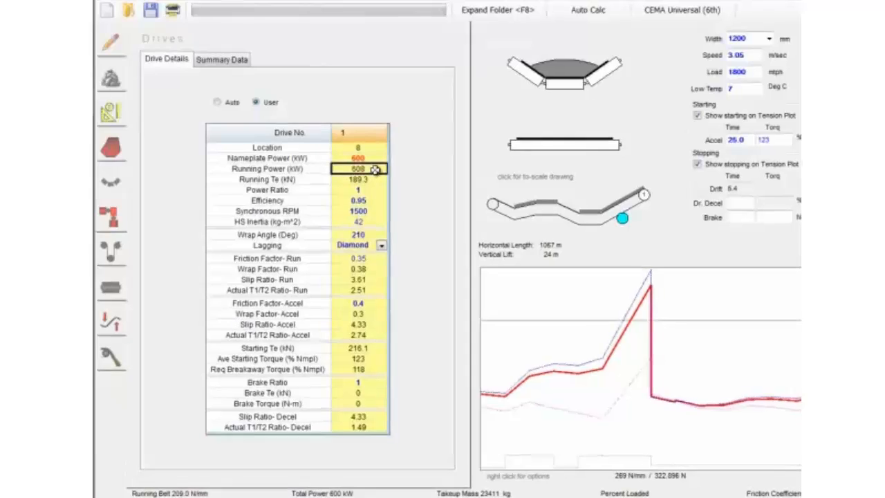
- Change the steel belt's carcass to ST2000
left_click(596, 241)
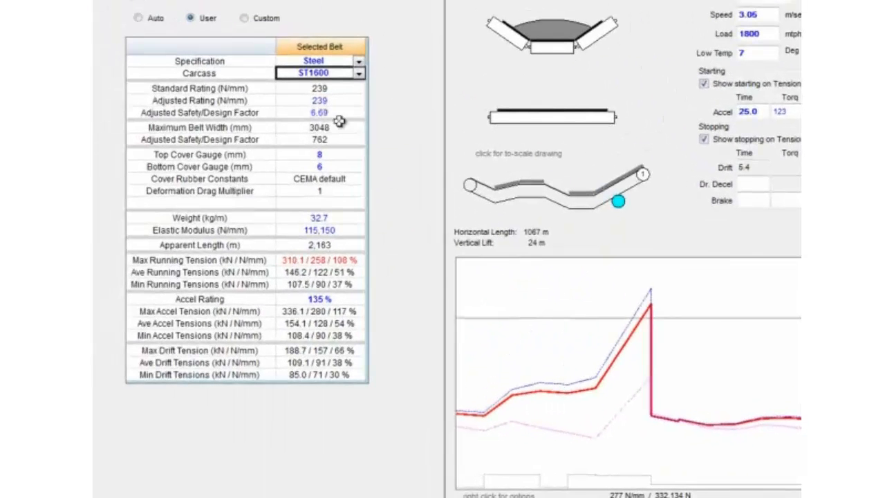
left_click(359, 73)
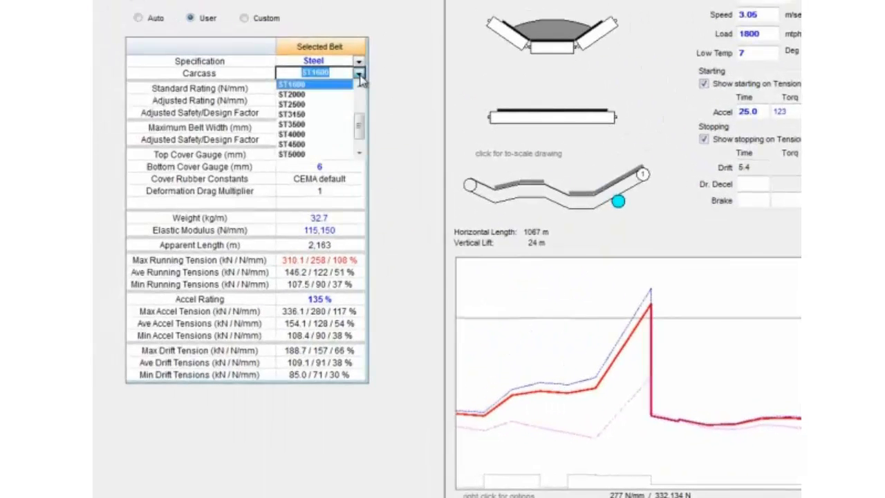
left_click(329, 100)
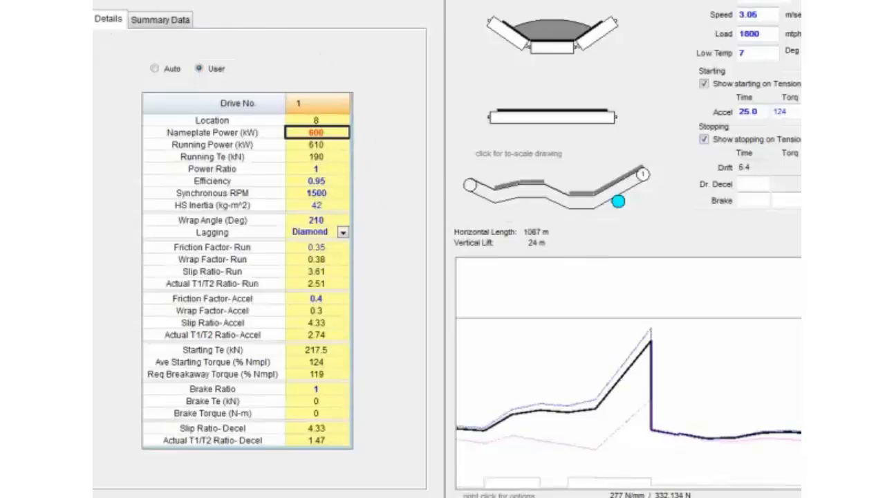
- Reload all carry flights to full design tonnage with the Change All Flights option
left_click(130, 1)
mouse_move(199, 54)
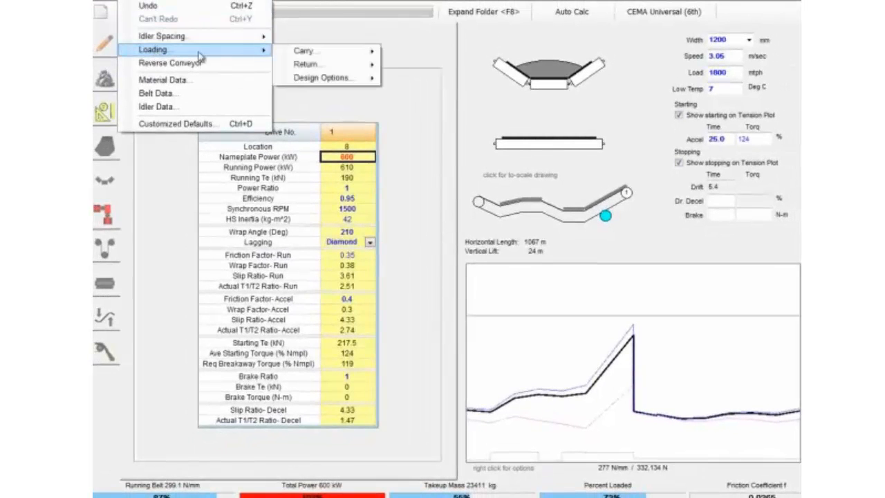
mouse_move(318, 59)
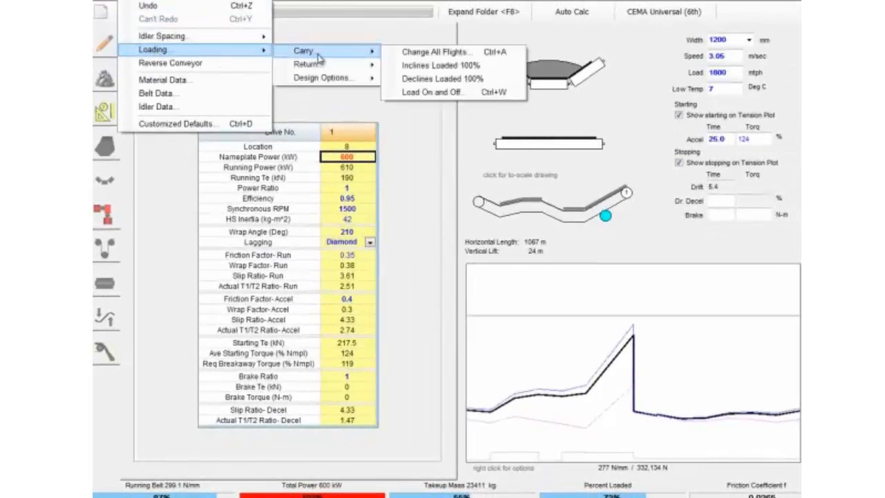
left_click(434, 52)
left_click(524, 230)
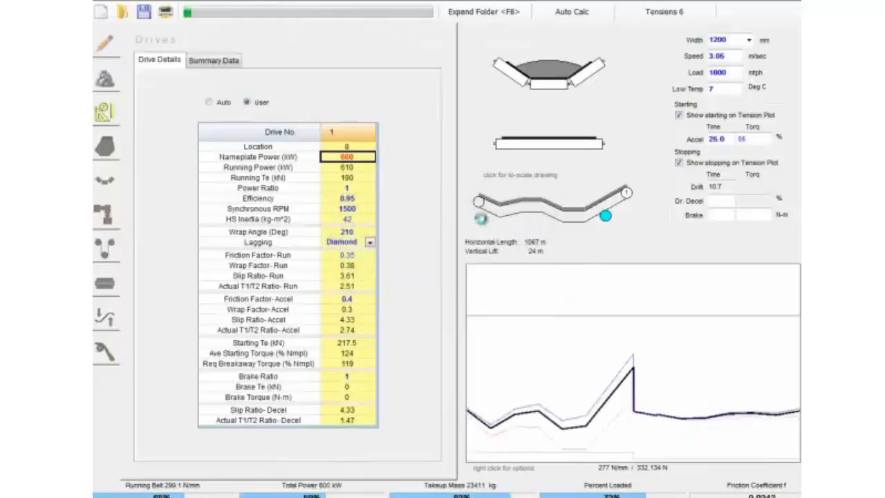